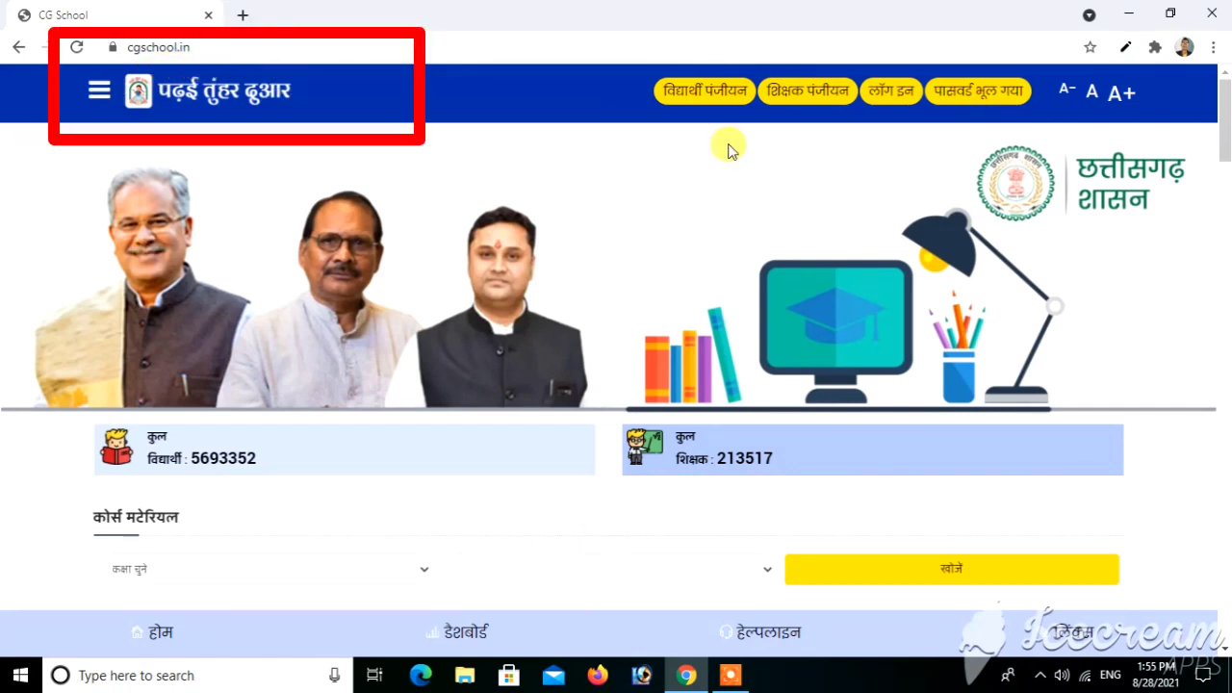
# Log in with the account's mobile number and password and enter the site as शिक्षक (teacher).
pyautogui.click(898, 93)
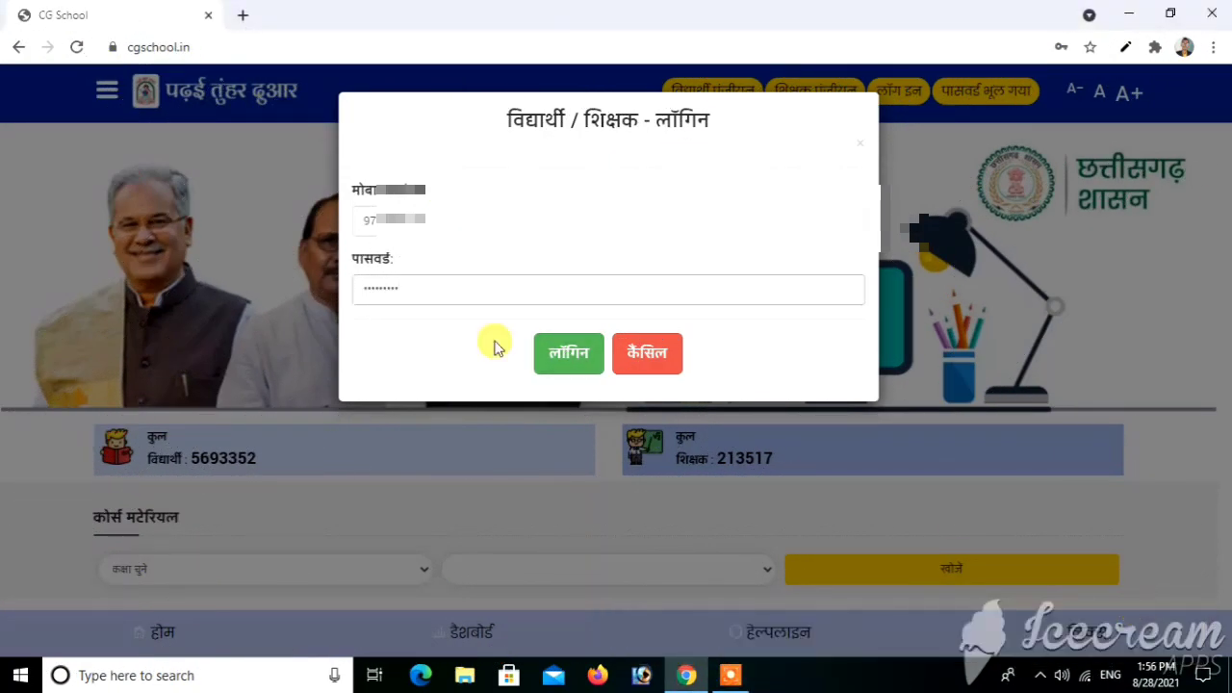
pyautogui.click(601, 368)
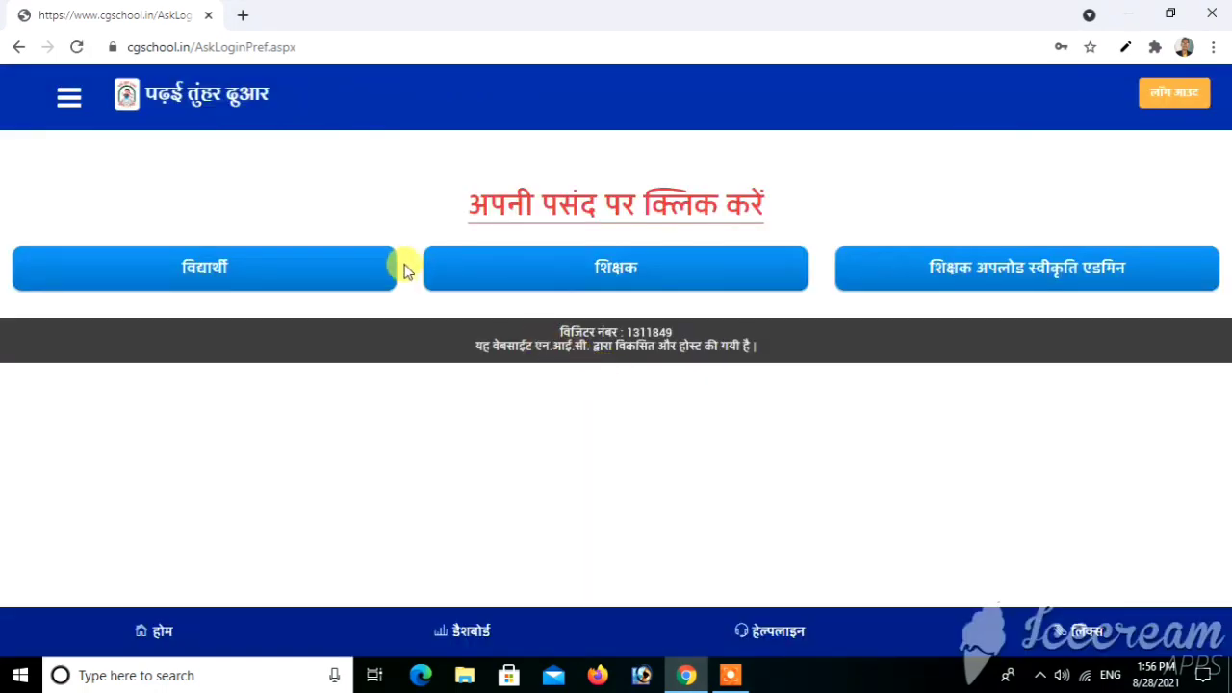
pyautogui.click(546, 280)
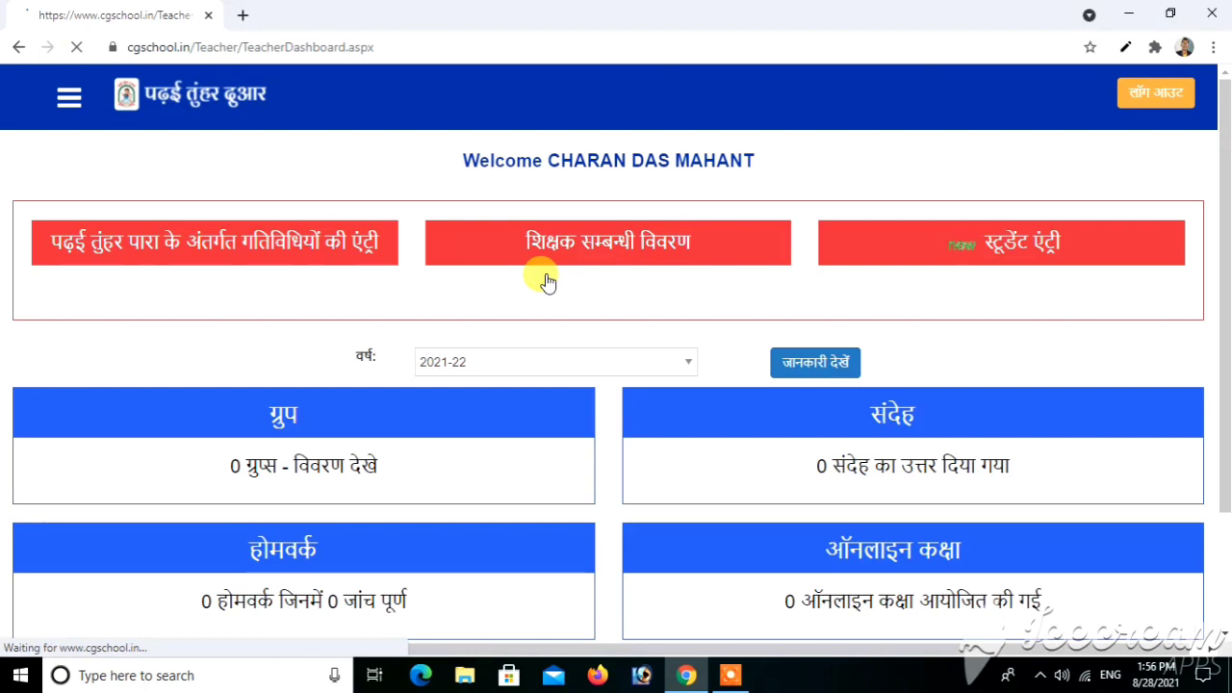
# Dismiss the site's request to show notifications without allowing or blocking it.
pyautogui.doubleClick(752, 169)
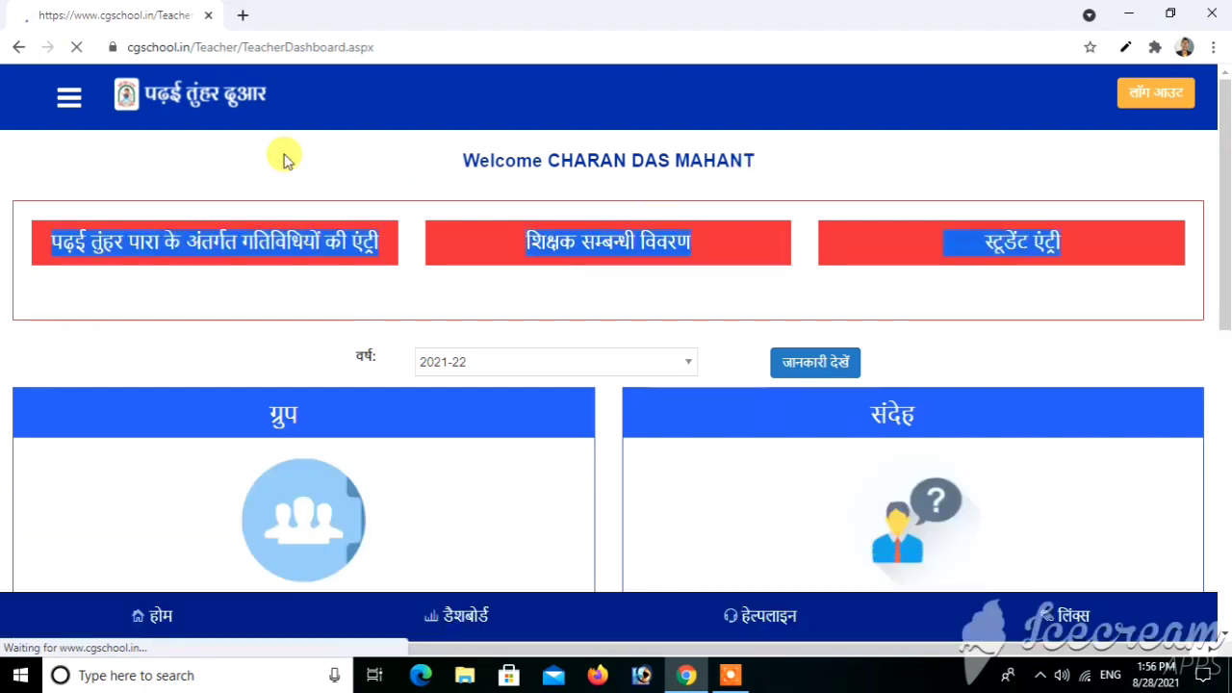
pyautogui.click(308, 110)
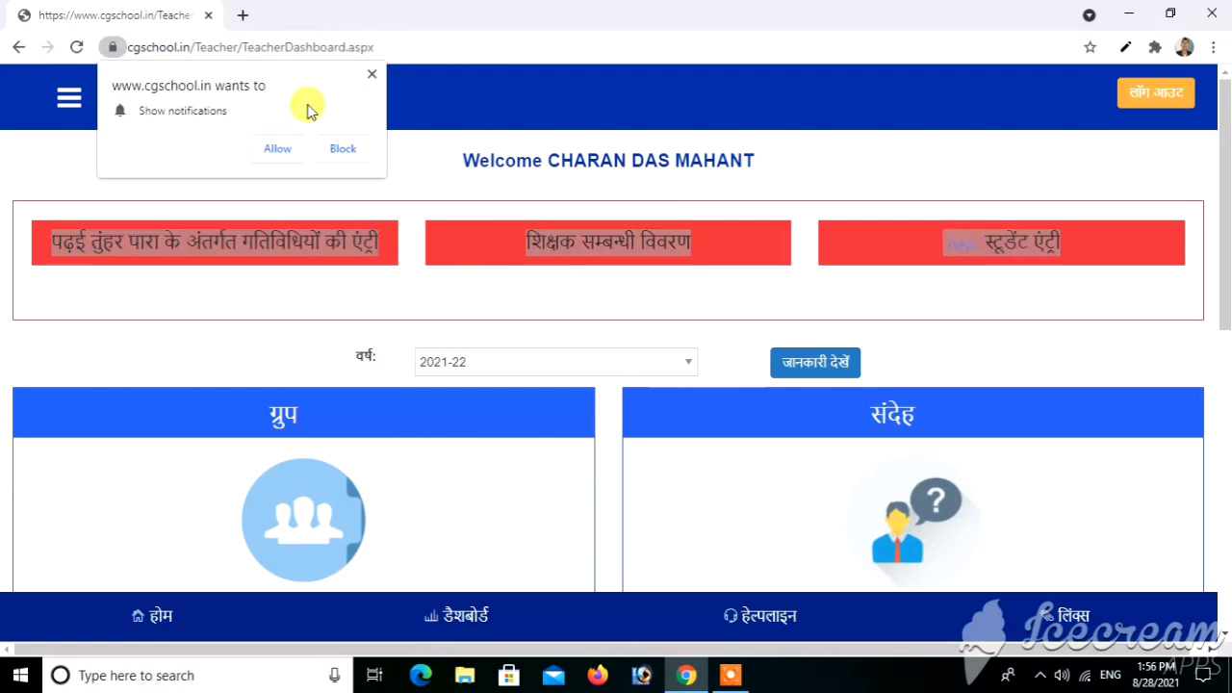
pyautogui.click(371, 77)
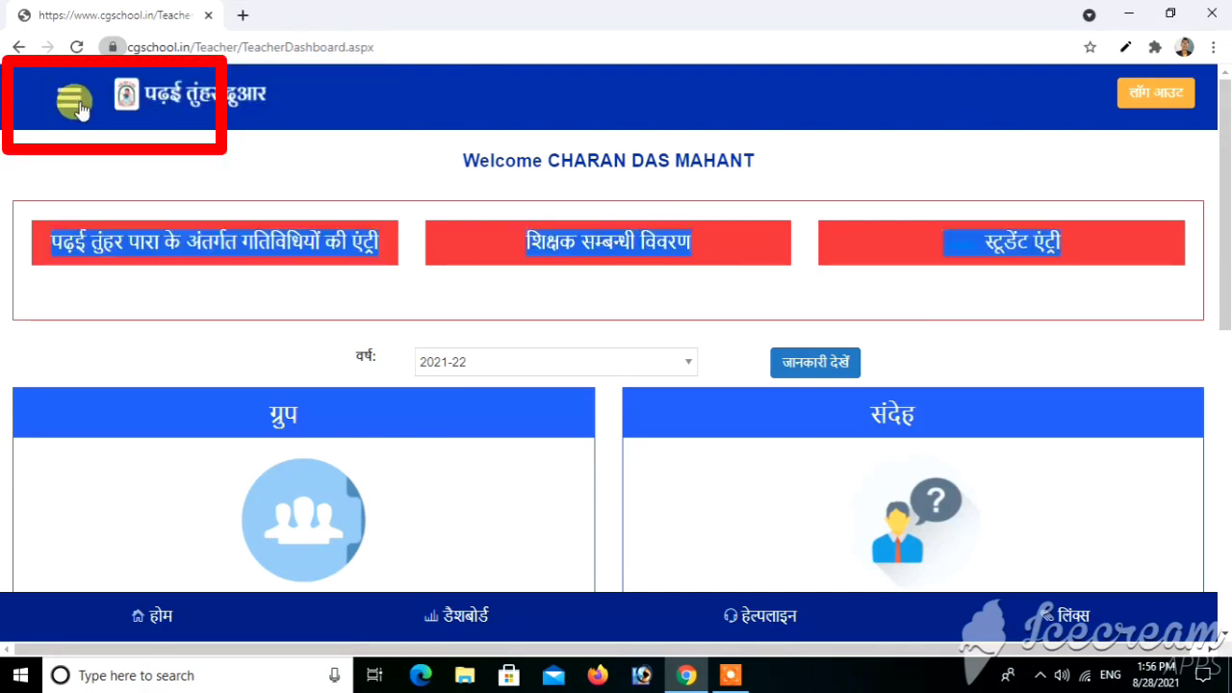
# Open the बेसलाइन टेस्ट एंट्री page under the teacher's student tasks (शिक्षक के कार्य, विद्यार्थी).
pyautogui.click(77, 105)
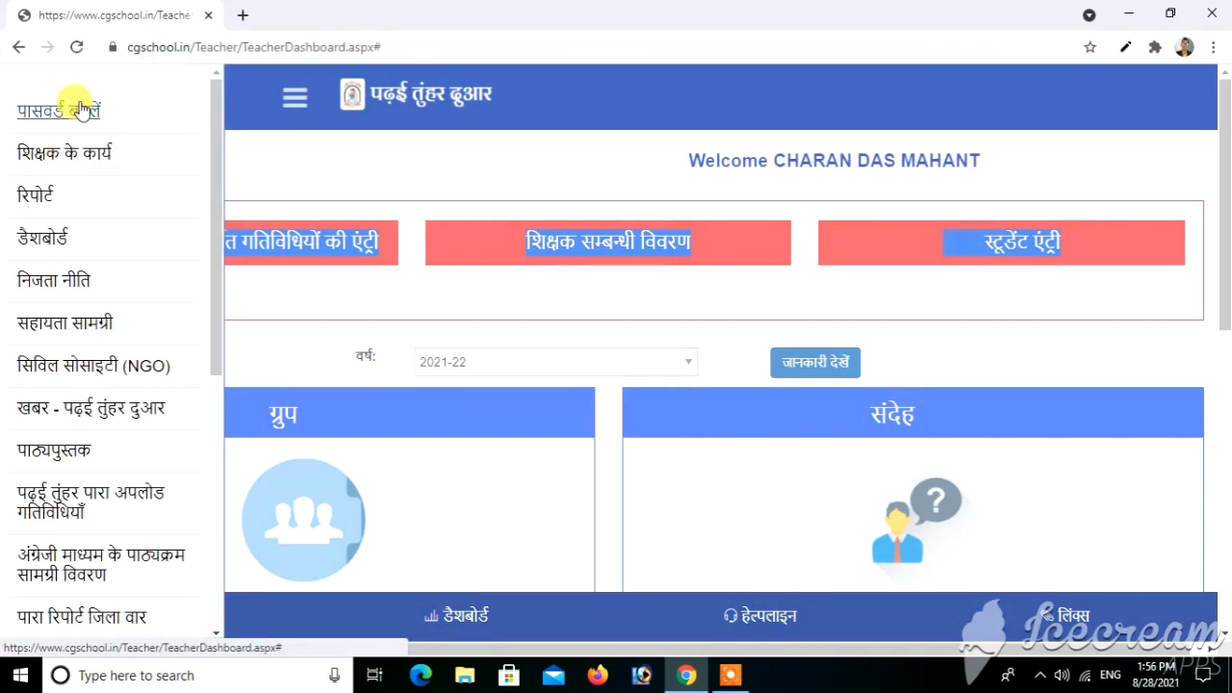
pyautogui.click(69, 161)
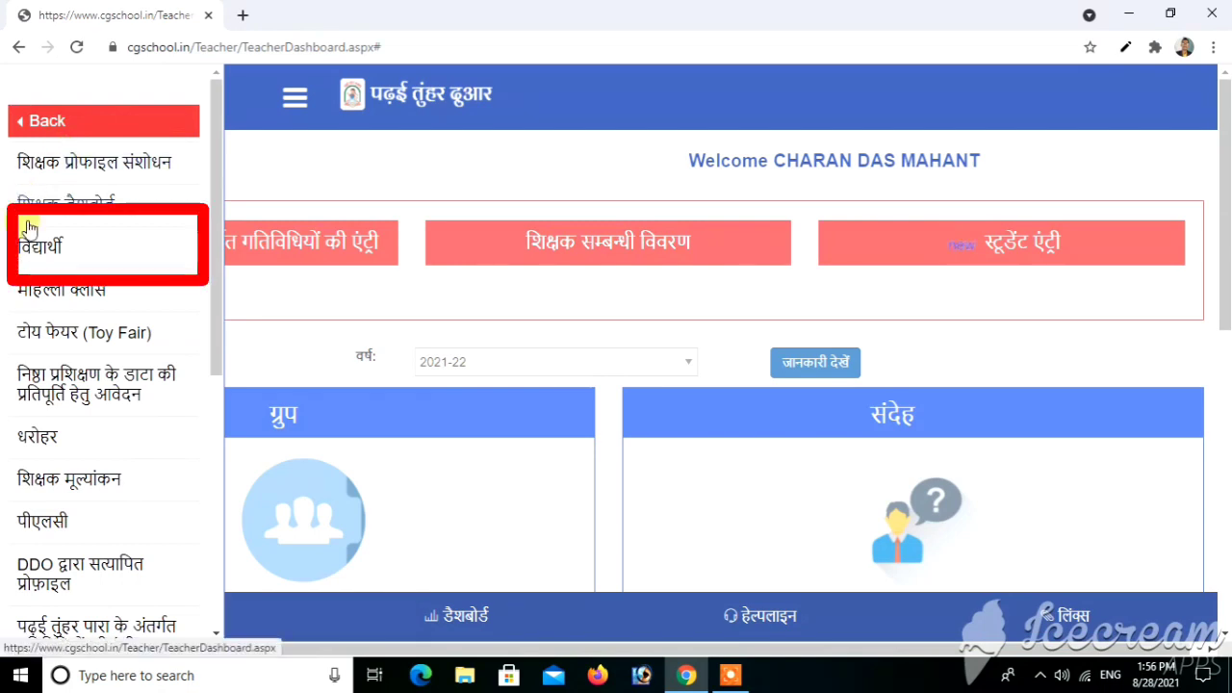
pyautogui.click(31, 252)
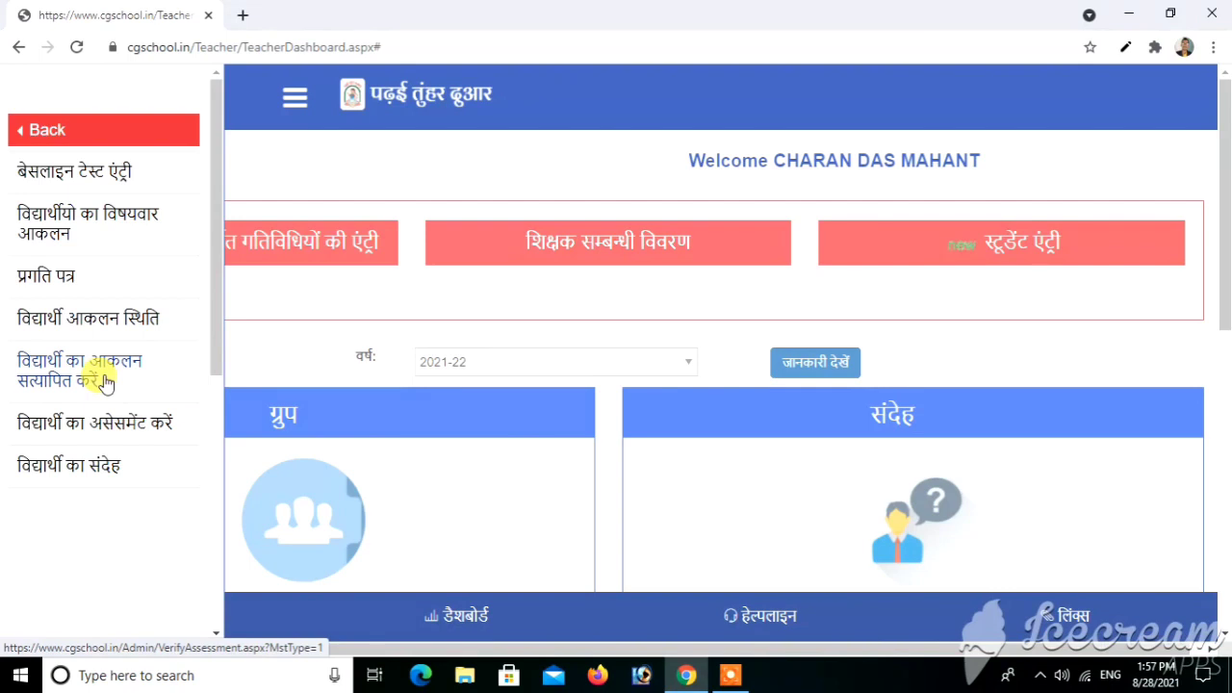
pyautogui.click(96, 183)
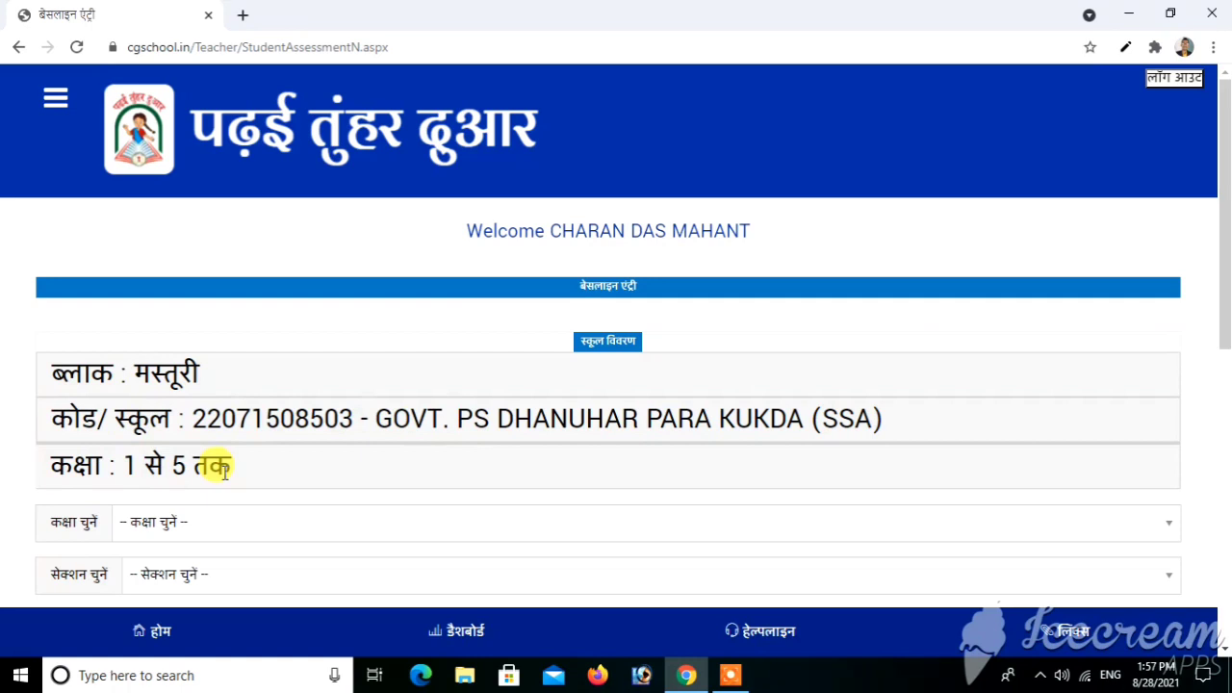
# Search for the students of कक्षा 3, section A, with Hindi as the subject.
pyautogui.scroll(-3, 225, 474)
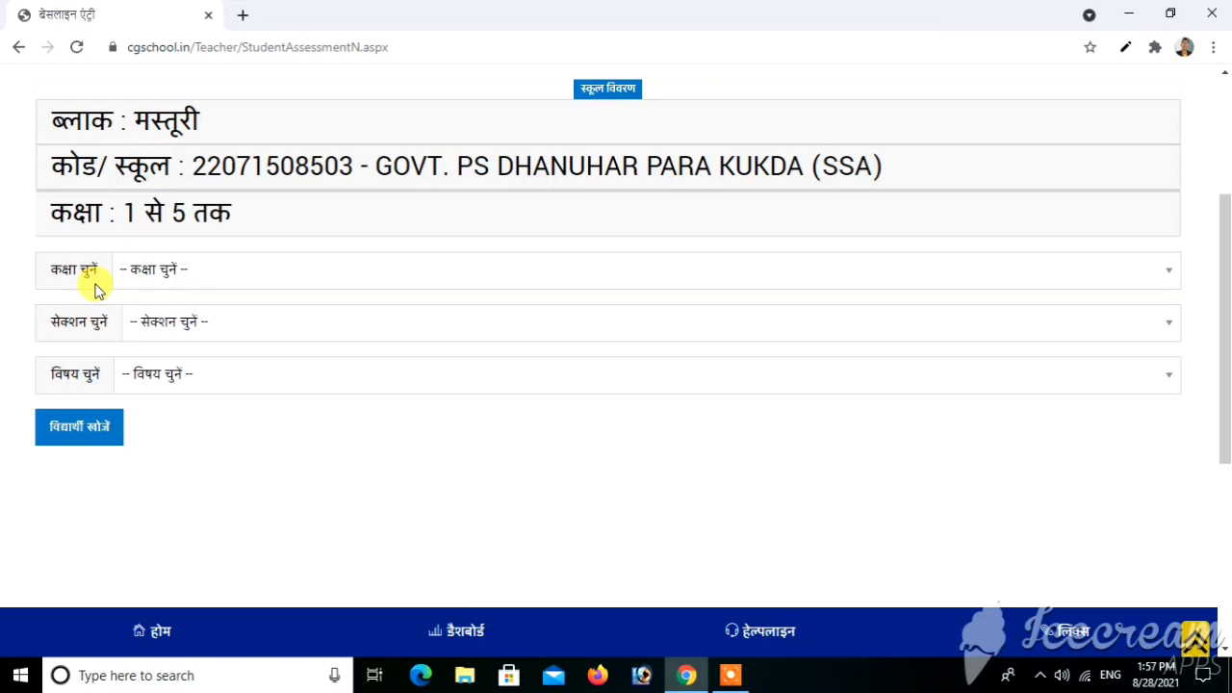
pyautogui.click(194, 269)
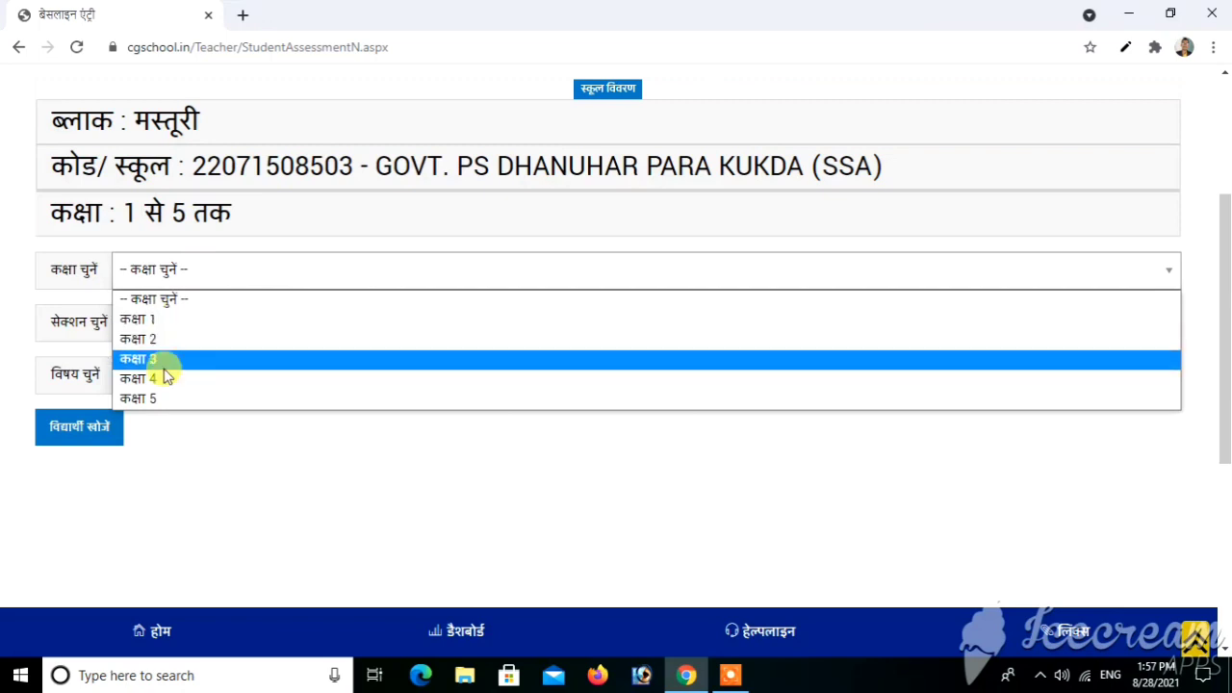
pyautogui.click(170, 360)
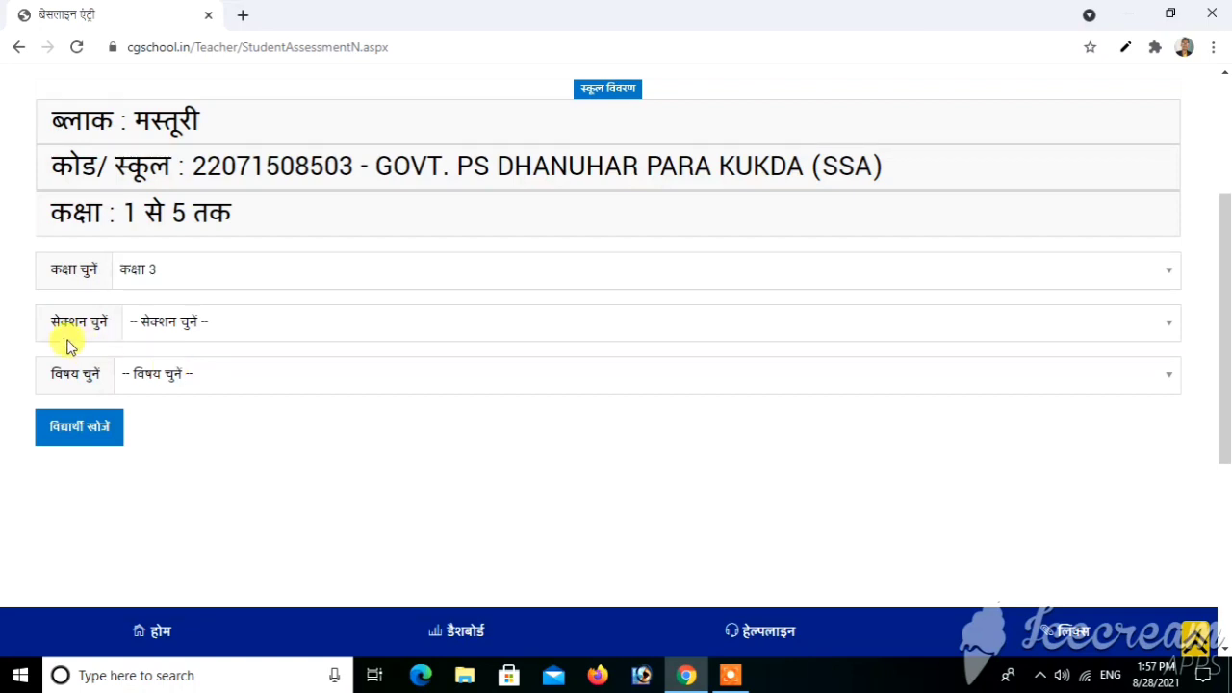
pyautogui.click(165, 332)
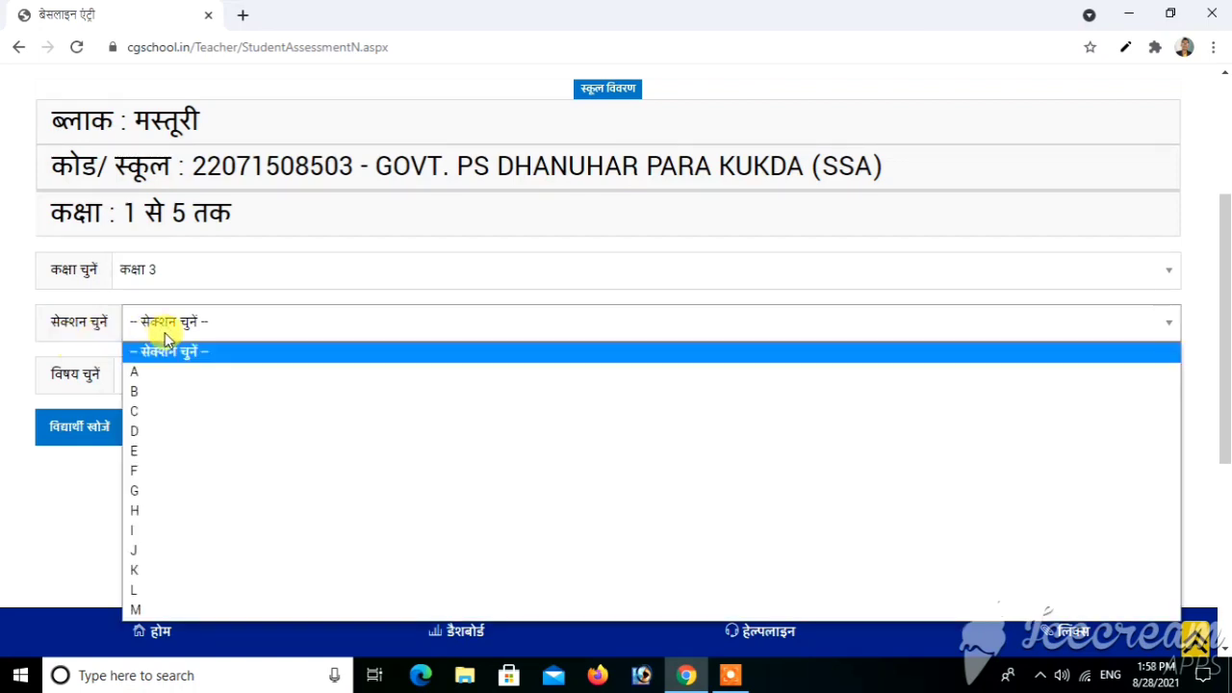
pyautogui.click(141, 376)
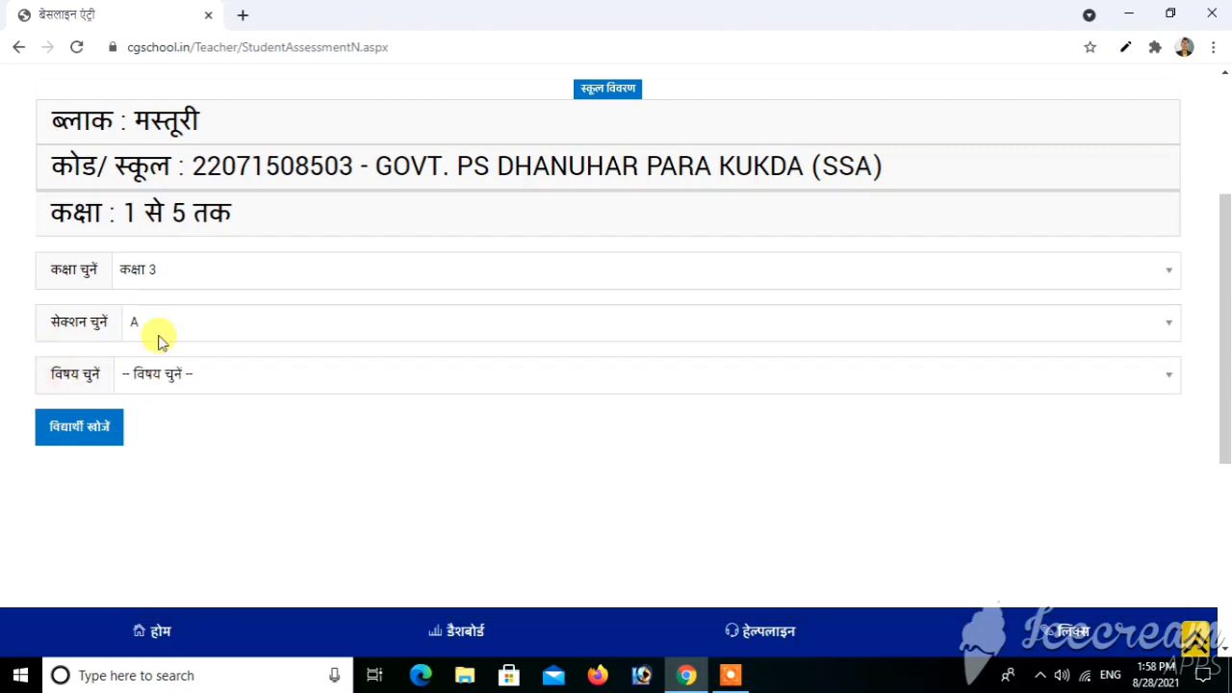
pyautogui.click(202, 328)
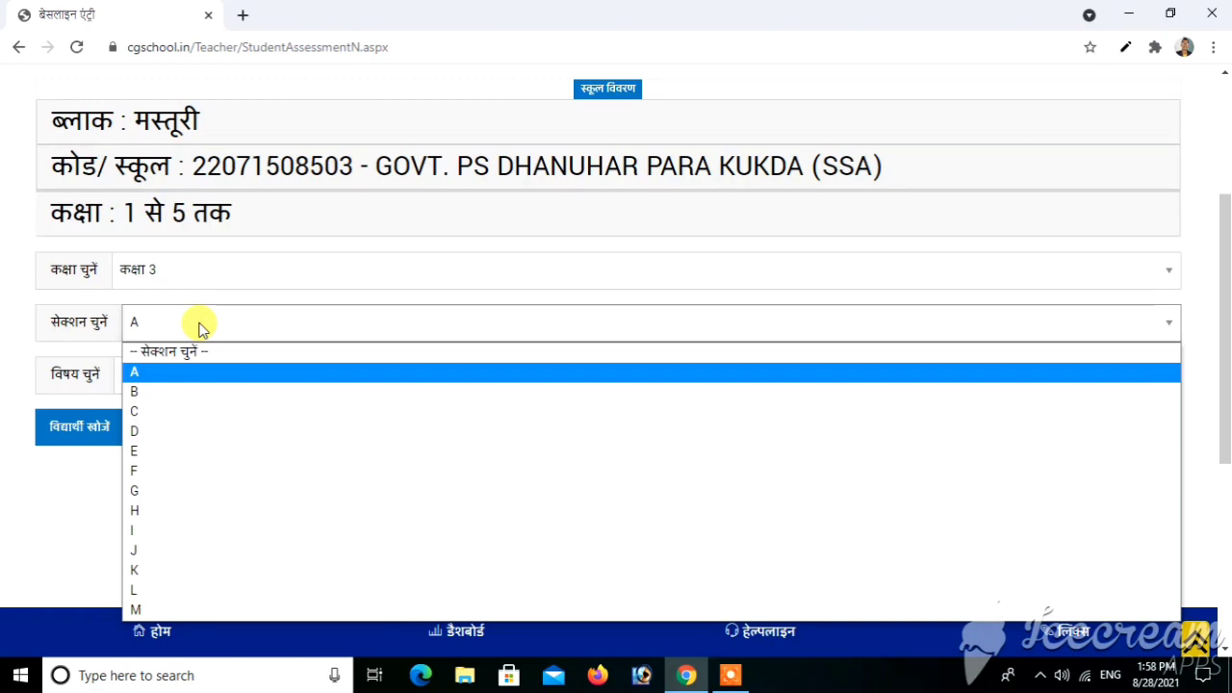
pyautogui.click(171, 372)
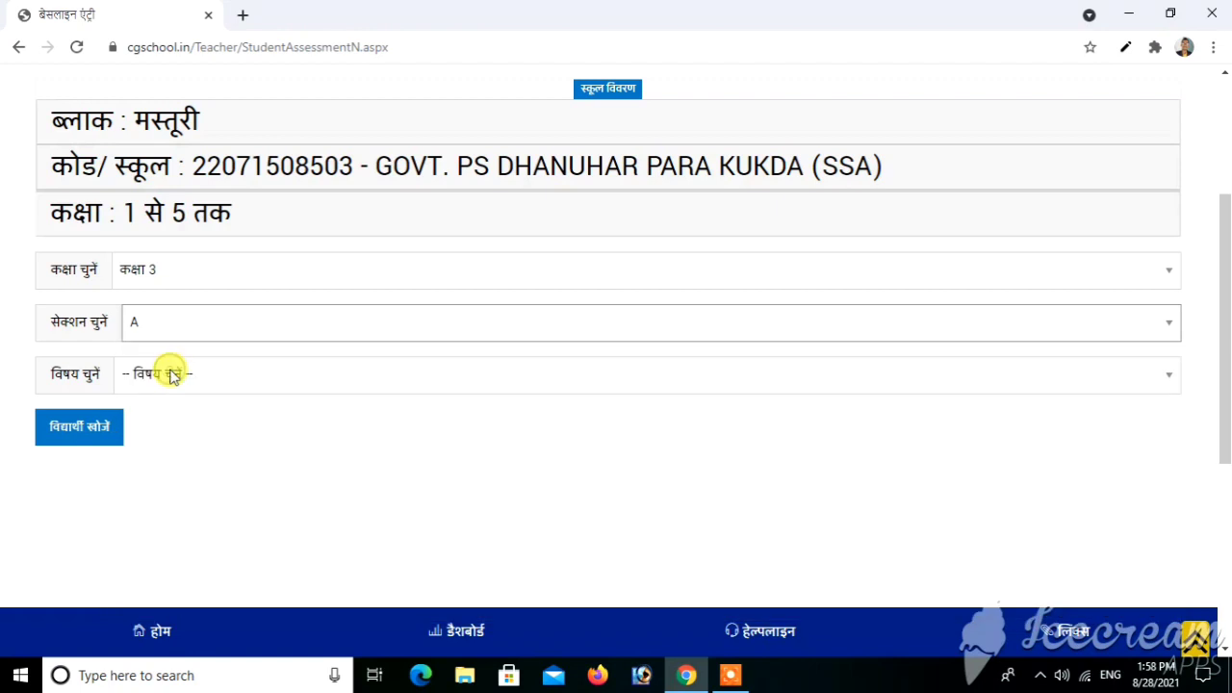
pyautogui.click(224, 377)
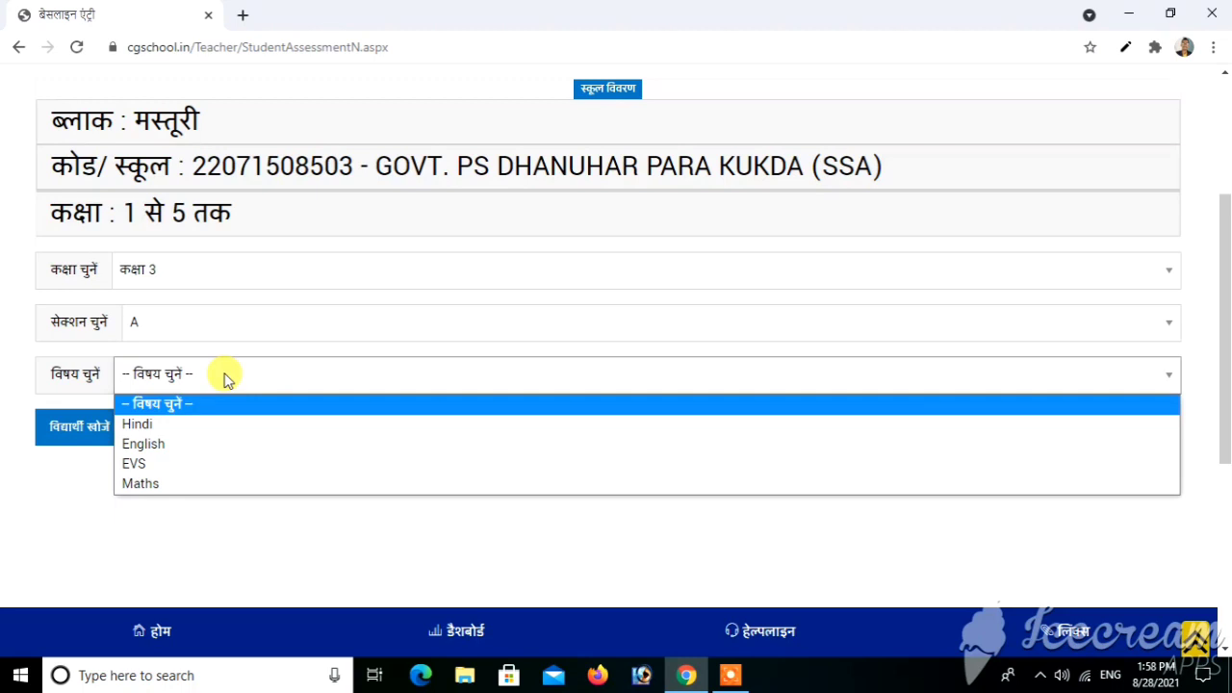
pyautogui.click(143, 426)
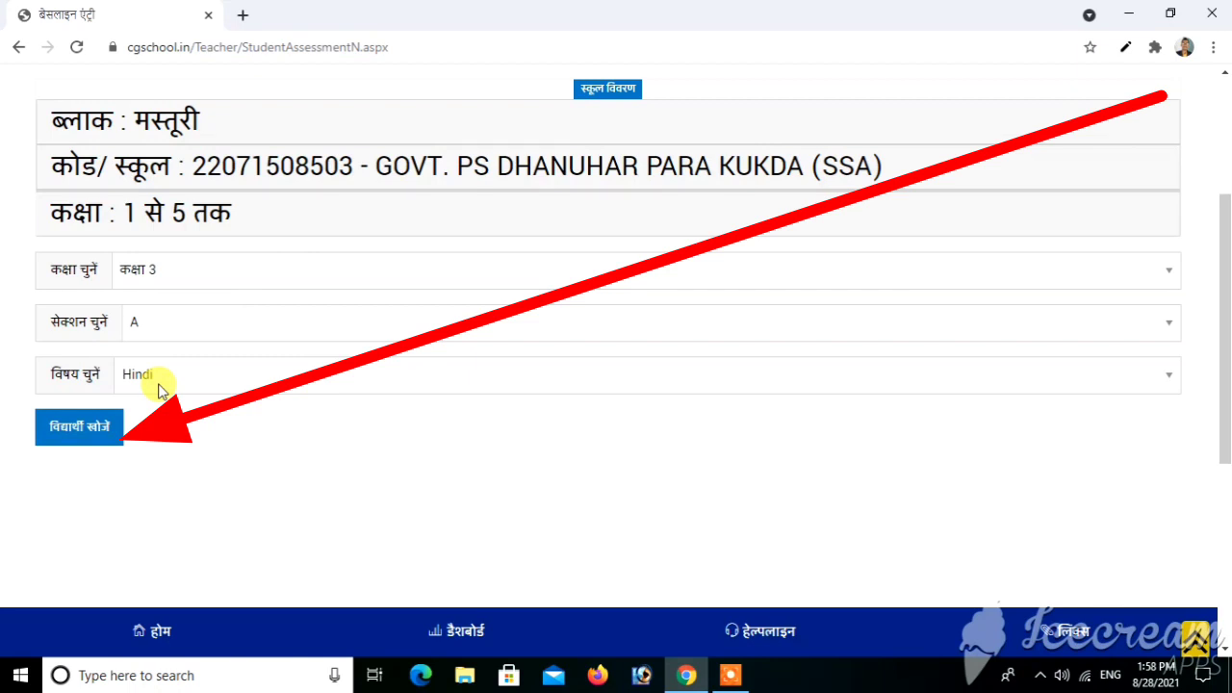
pyautogui.click(93, 431)
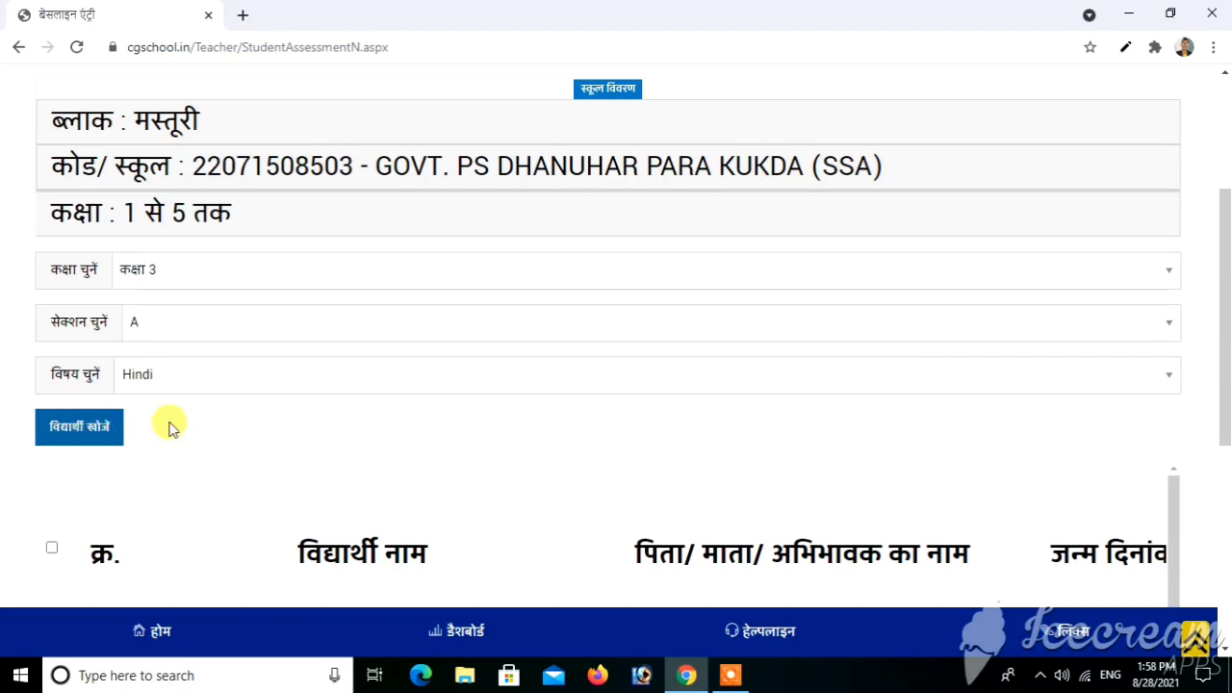
# Select the first student in the list and check that student's Section A, B and C marks fields.
pyautogui.scroll(-4, 228, 433)
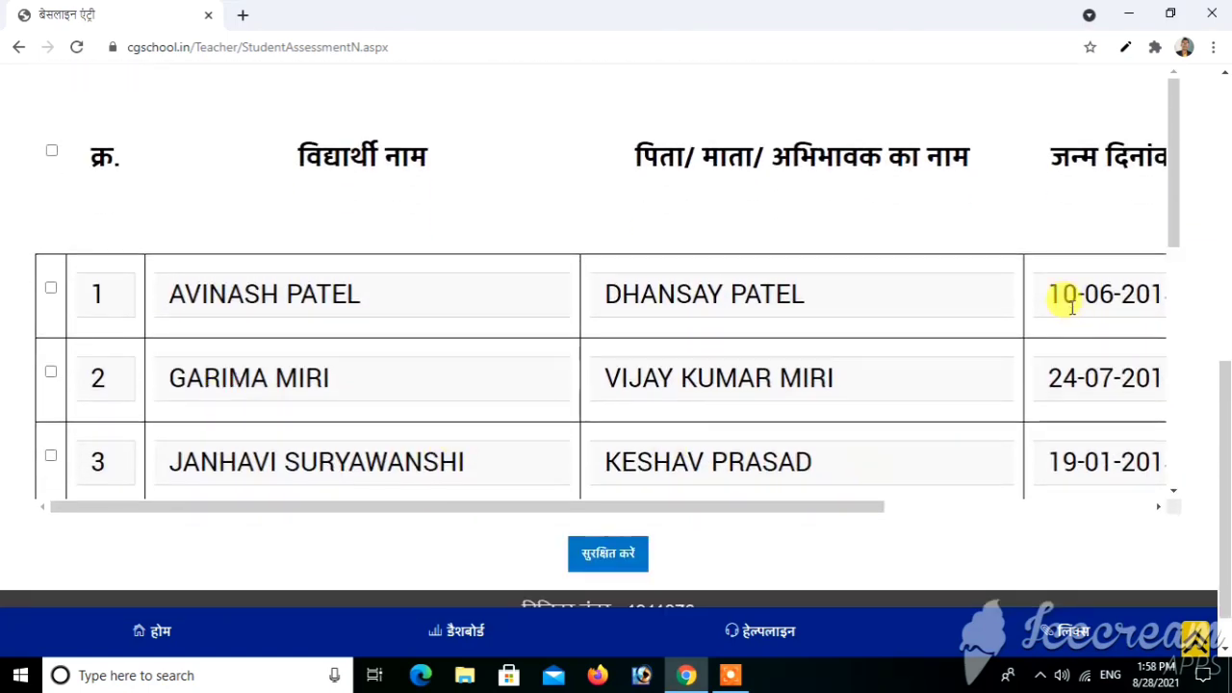
pyautogui.moveTo(1171, 205); pyautogui.dragTo(1161, 173)
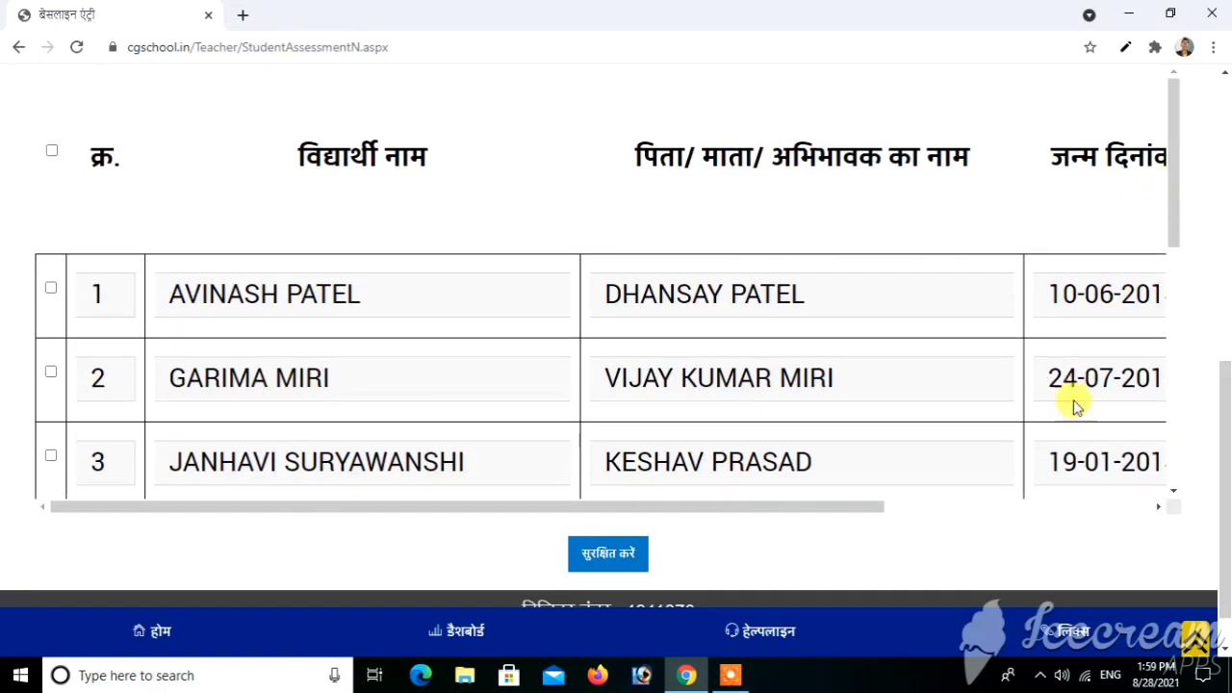
pyautogui.click(1130, 510)
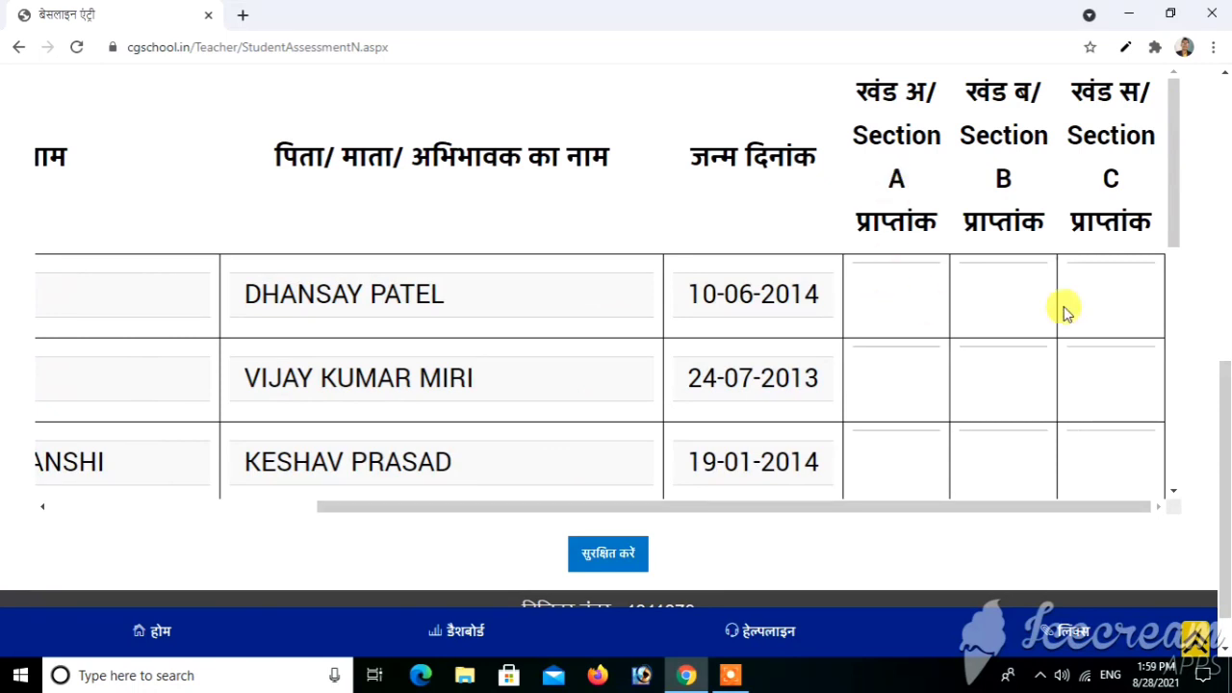
pyautogui.click(66, 506)
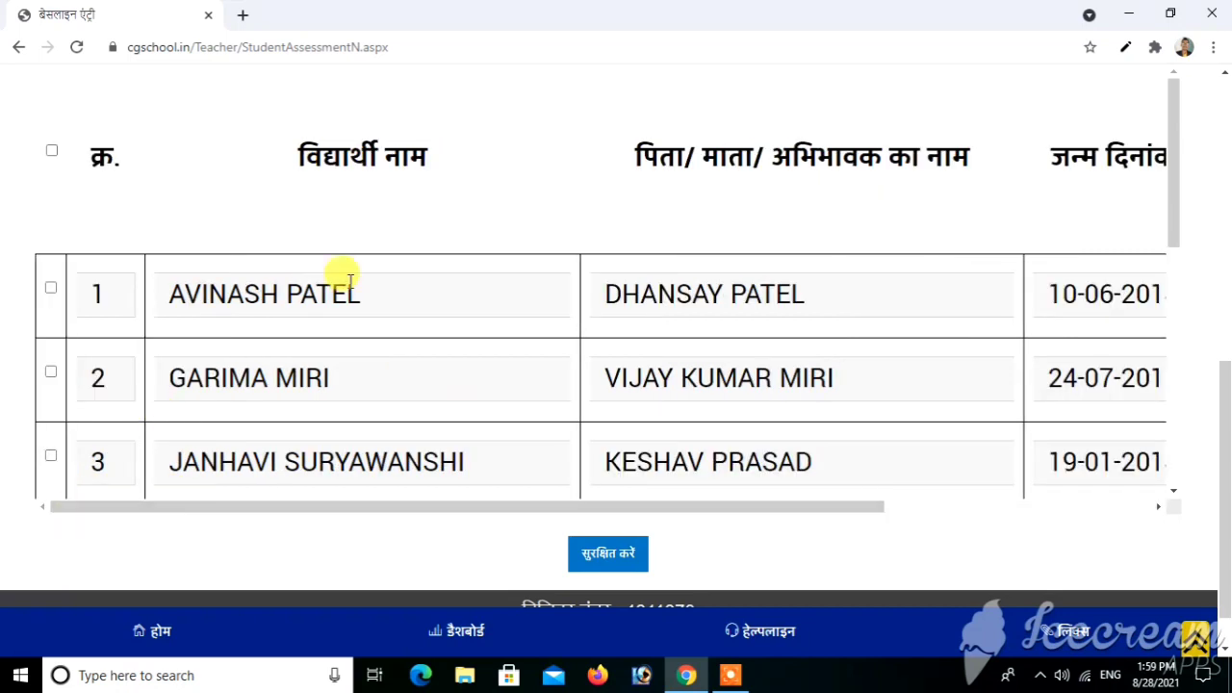
pyautogui.click(51, 291)
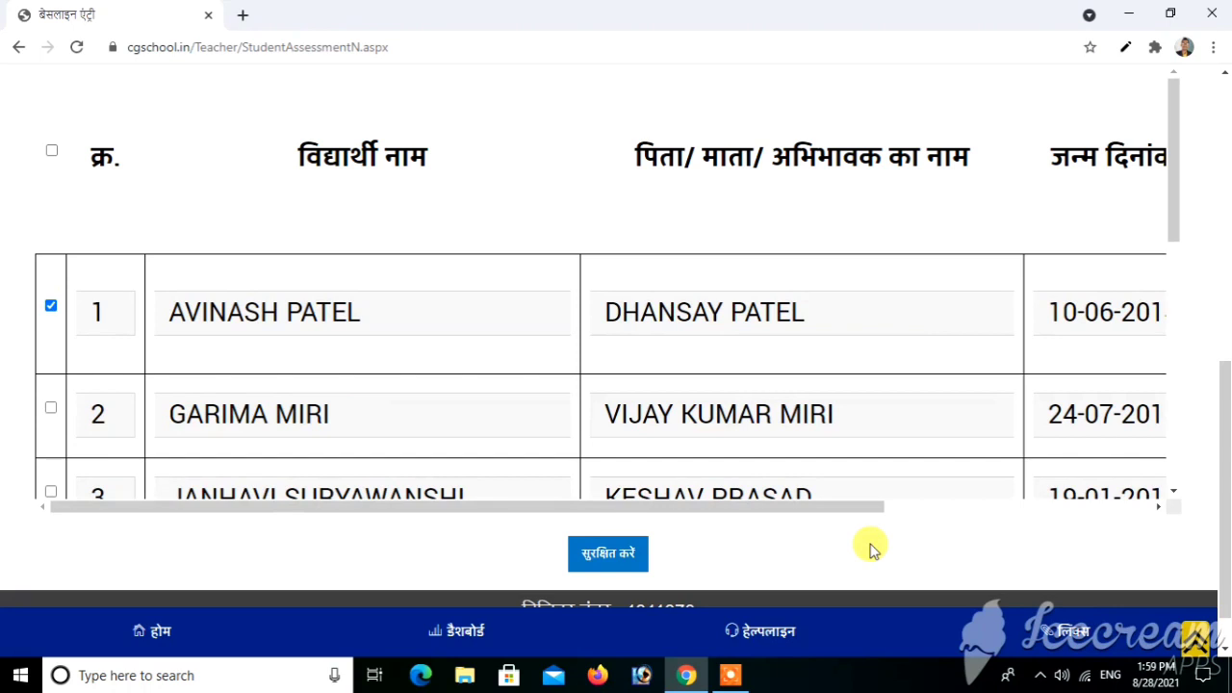
pyautogui.click(1092, 508)
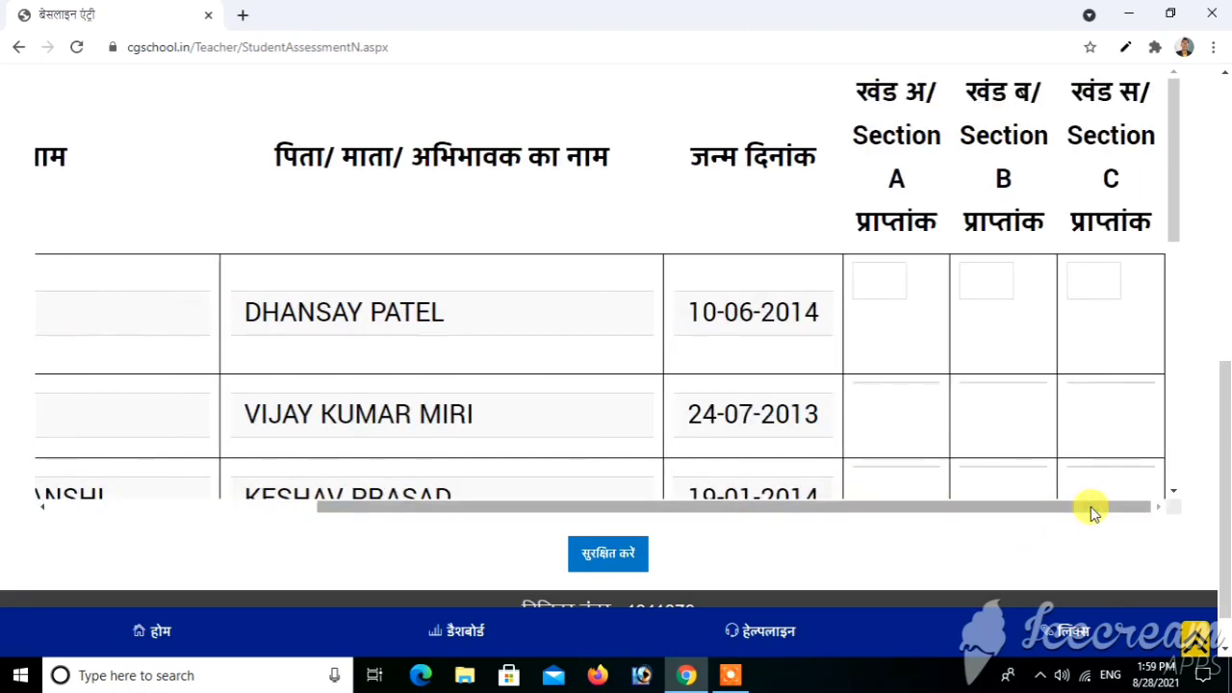
pyautogui.click(870, 281)
pyautogui.click(982, 279)
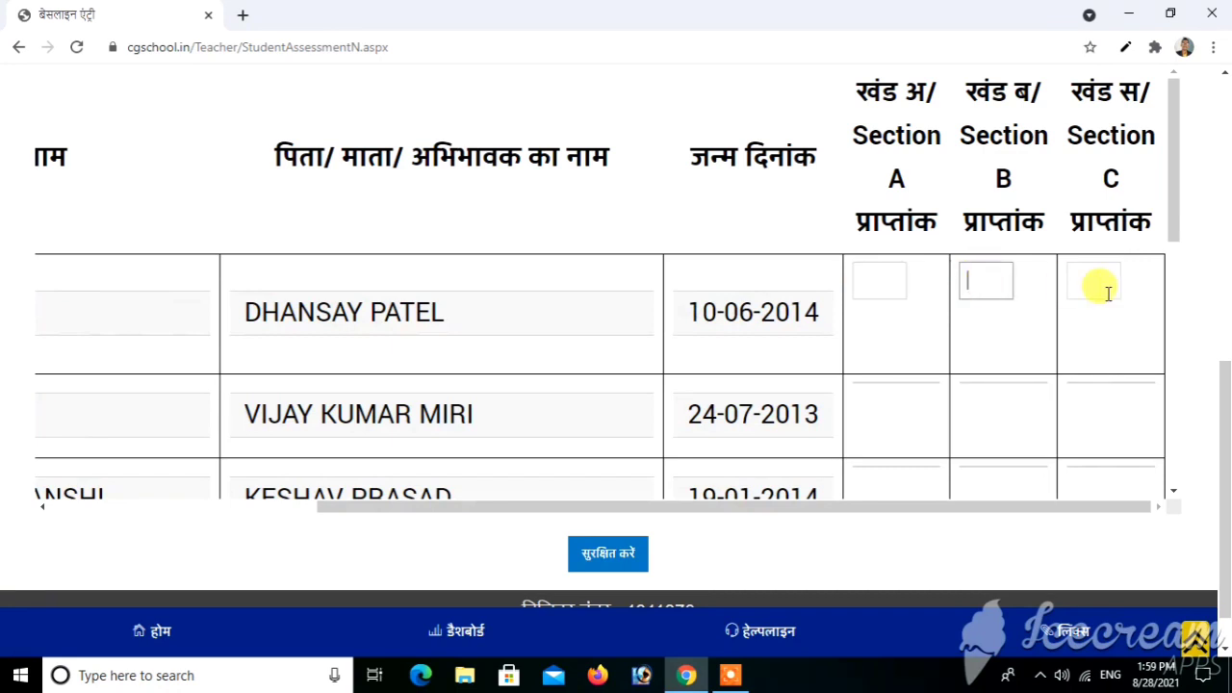
pyautogui.click(1110, 293)
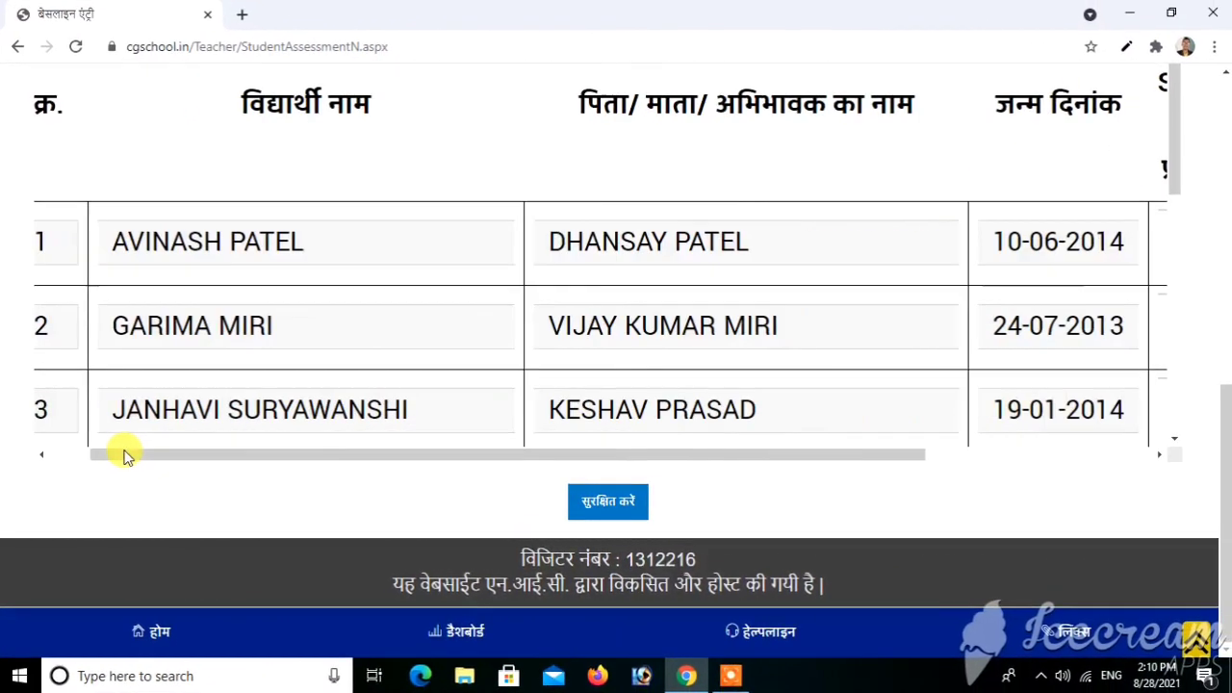
# Select the first three students and go through the Section A, B and C marks fields of the first two.
pyautogui.moveTo(124, 455); pyautogui.dragTo(72, 454)
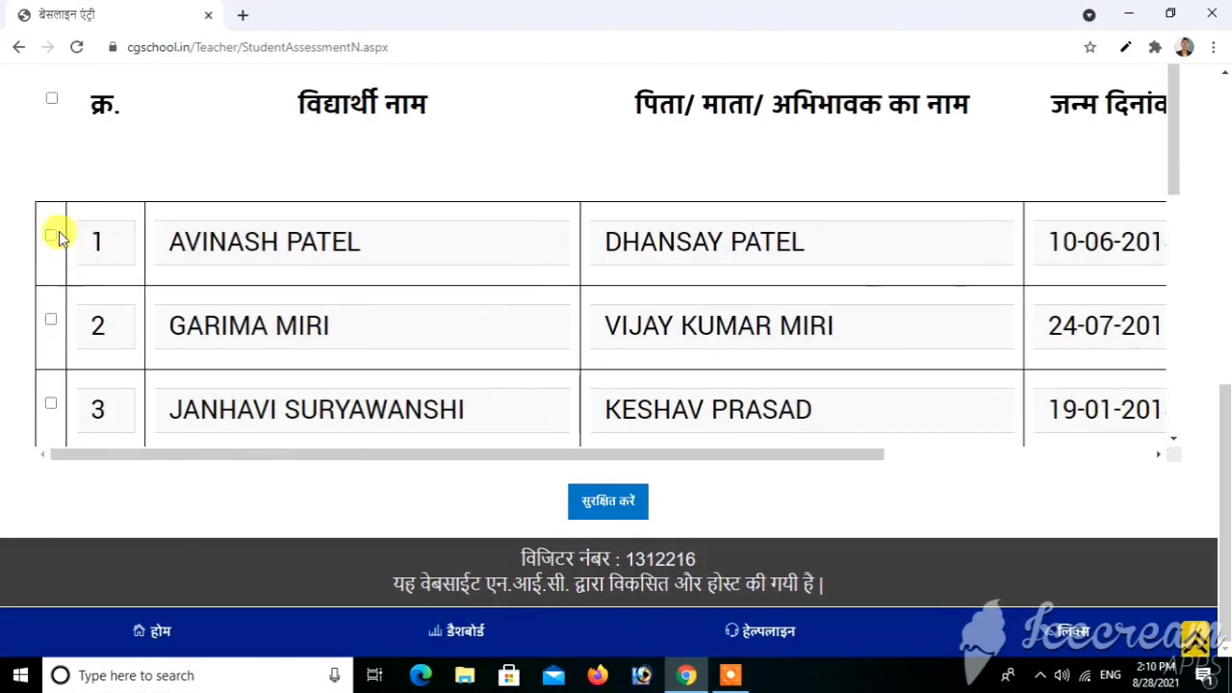
pyautogui.click(51, 237)
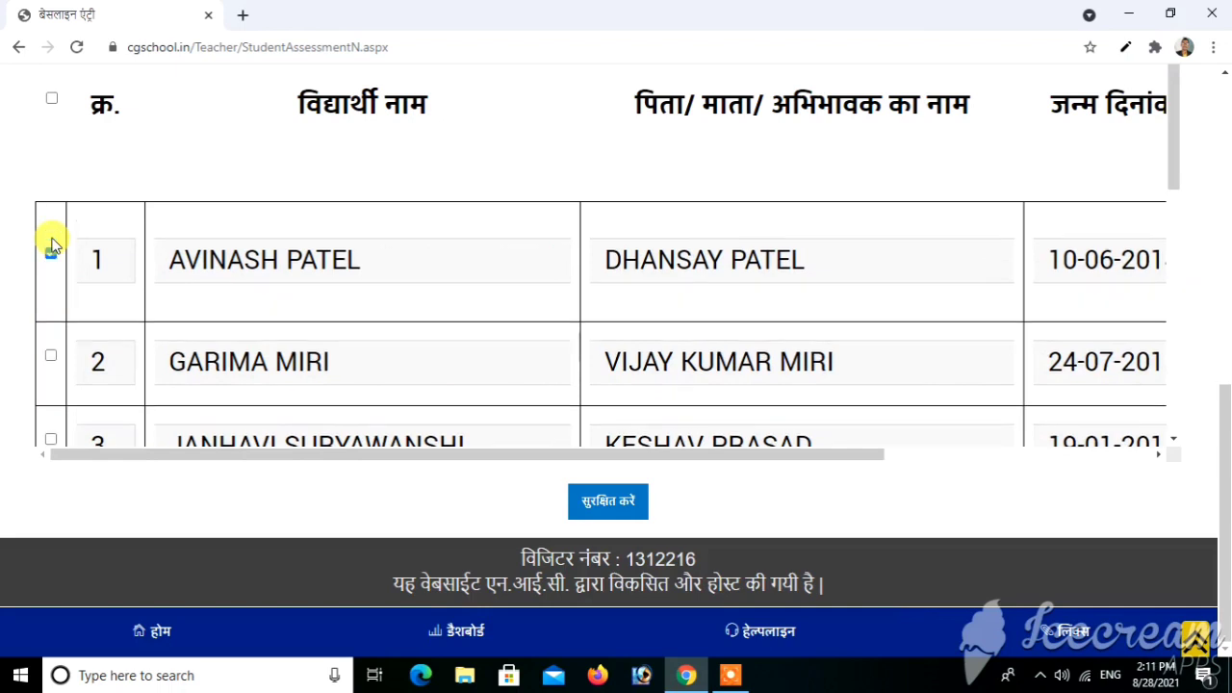
pyautogui.click(51, 358)
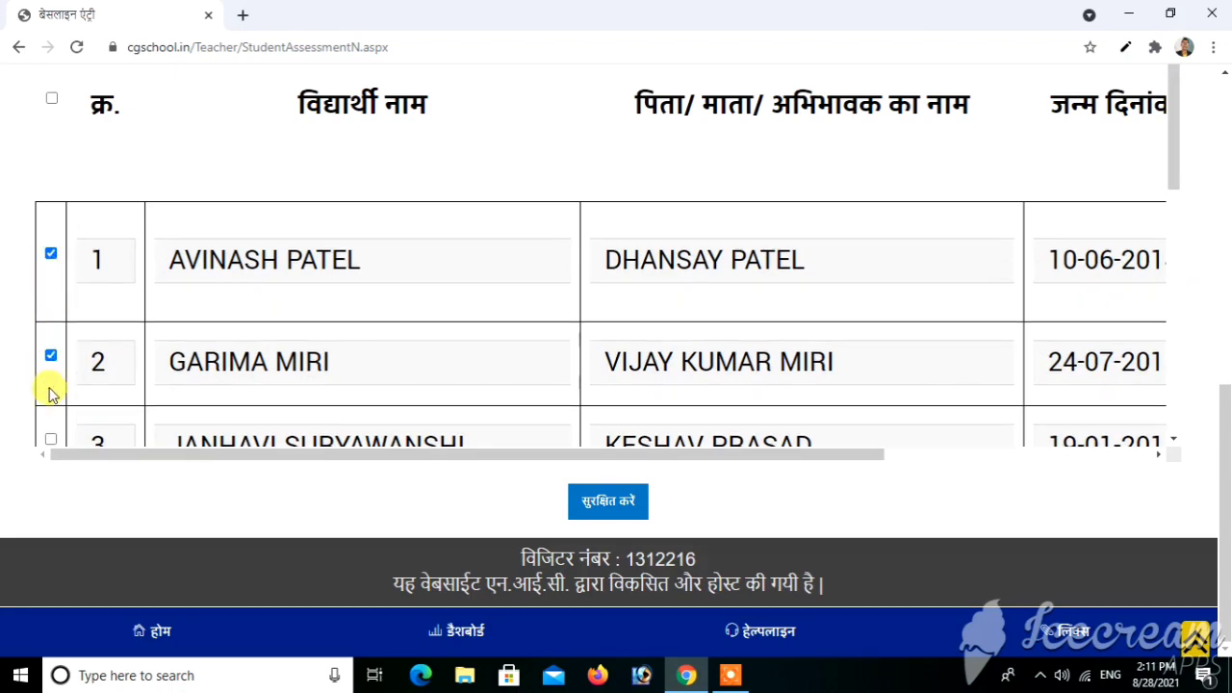
pyautogui.click(49, 438)
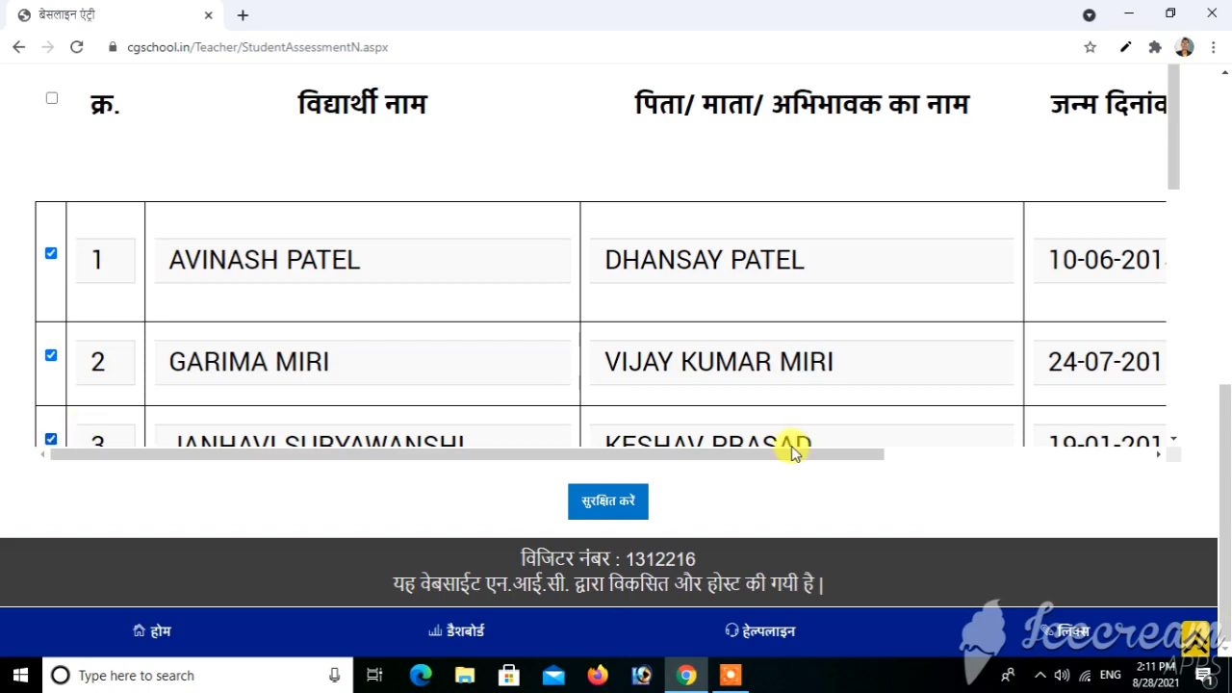
pyautogui.click(1008, 454)
pyautogui.click(1008, 457)
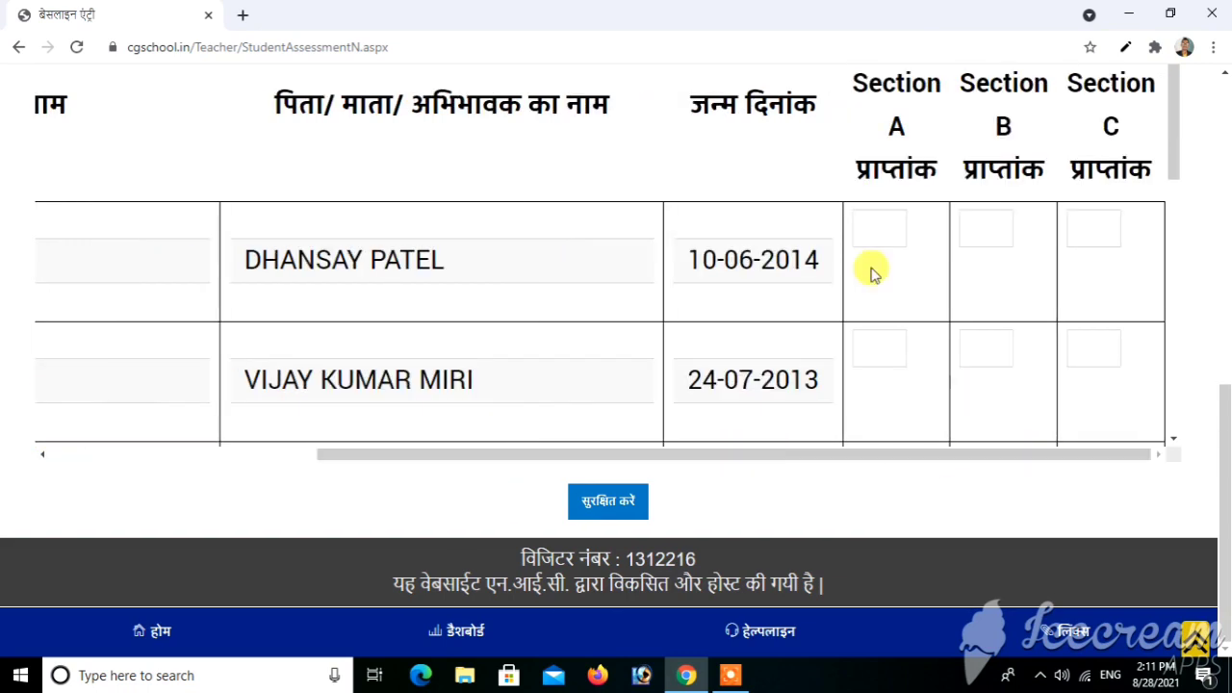
pyautogui.click(876, 229)
pyautogui.click(1005, 233)
pyautogui.click(1080, 231)
pyautogui.click(876, 347)
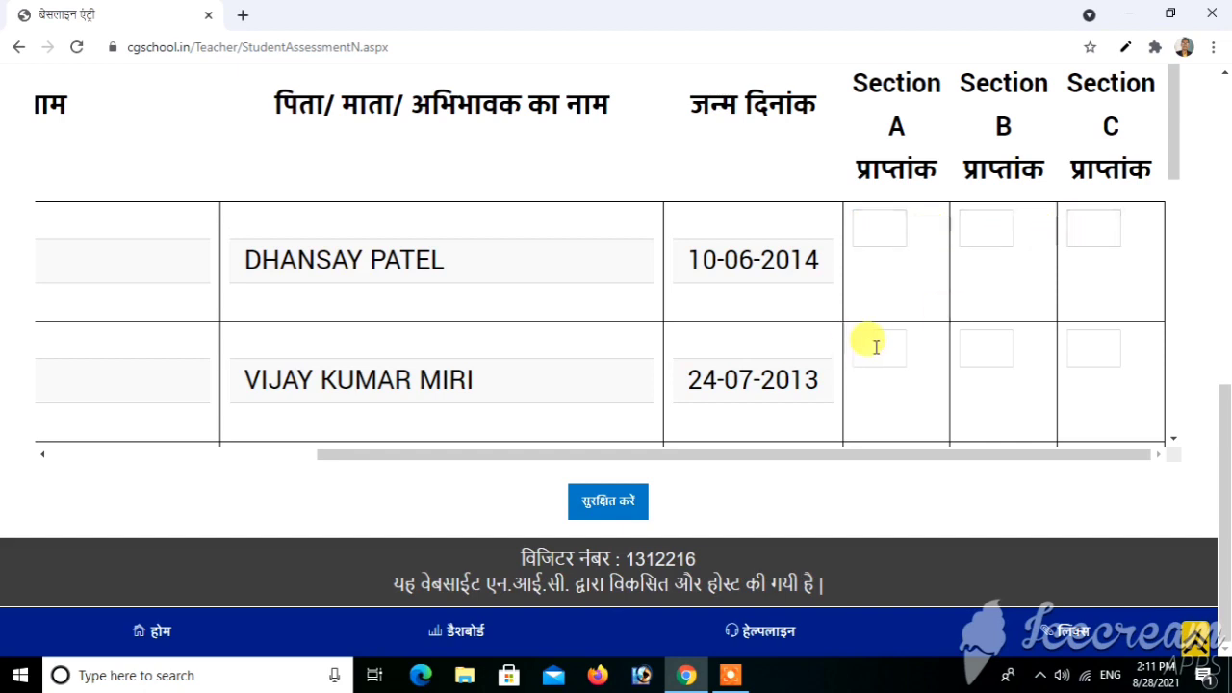
pyautogui.click(992, 351)
pyautogui.click(1095, 346)
pyautogui.click(1096, 347)
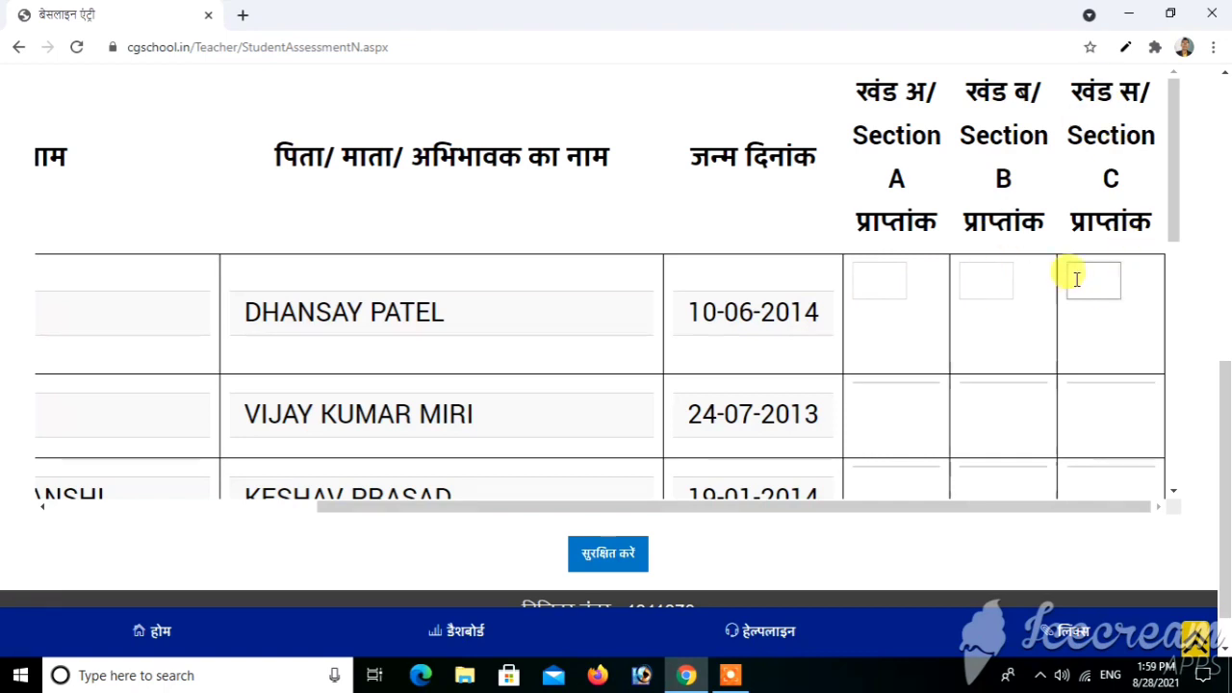
# Enter the first student's Hindi marks as 22 for Section A, 10 for Section B and 6 for Section C.
pyautogui.click(874, 280)
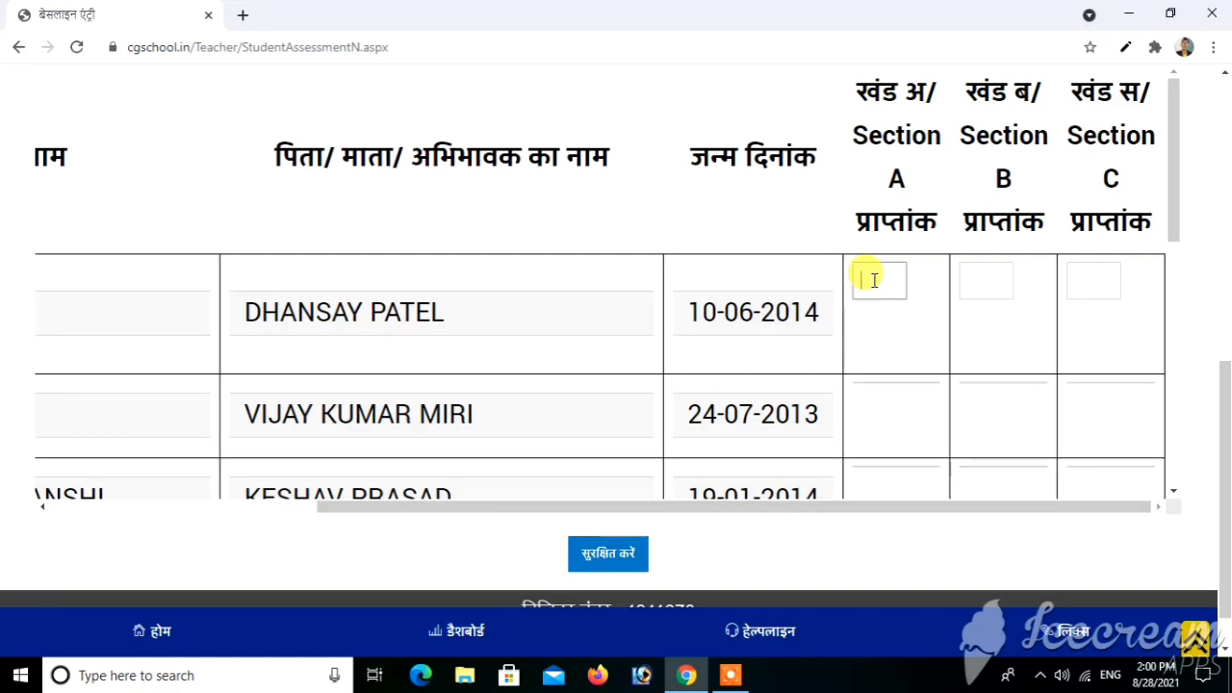
pyautogui.write('22')
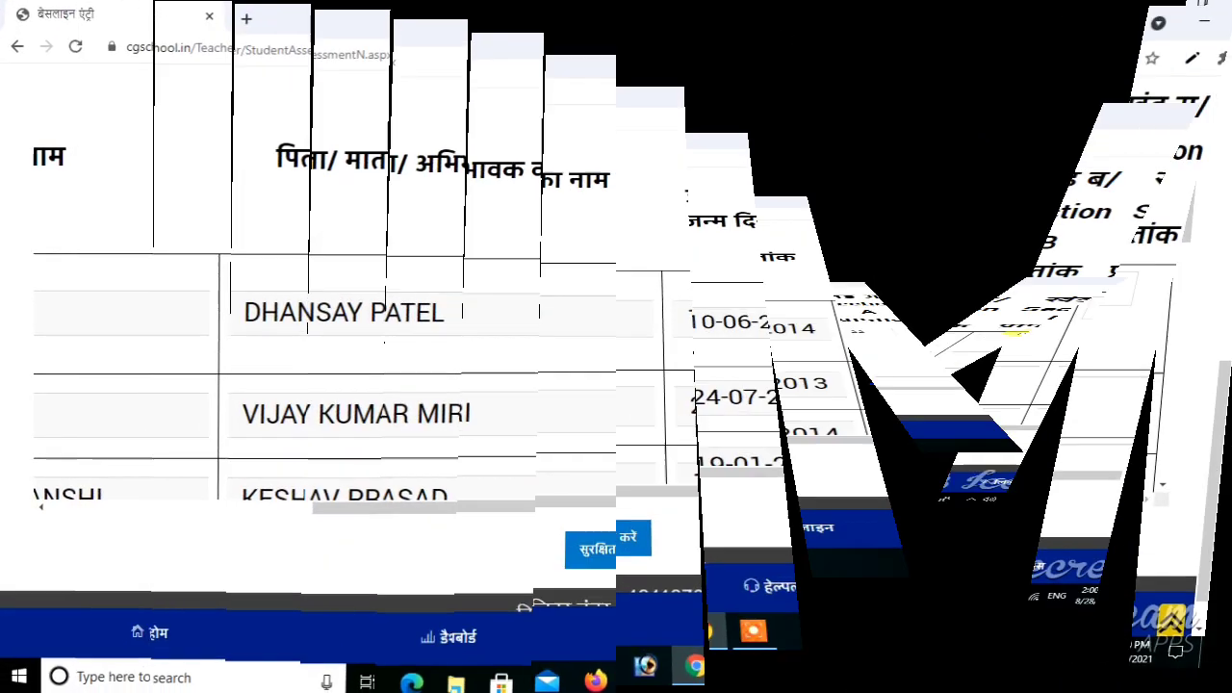
pyautogui.press('Tab')
pyautogui.write('10')
pyautogui.click(1093, 280)
pyautogui.write('6')
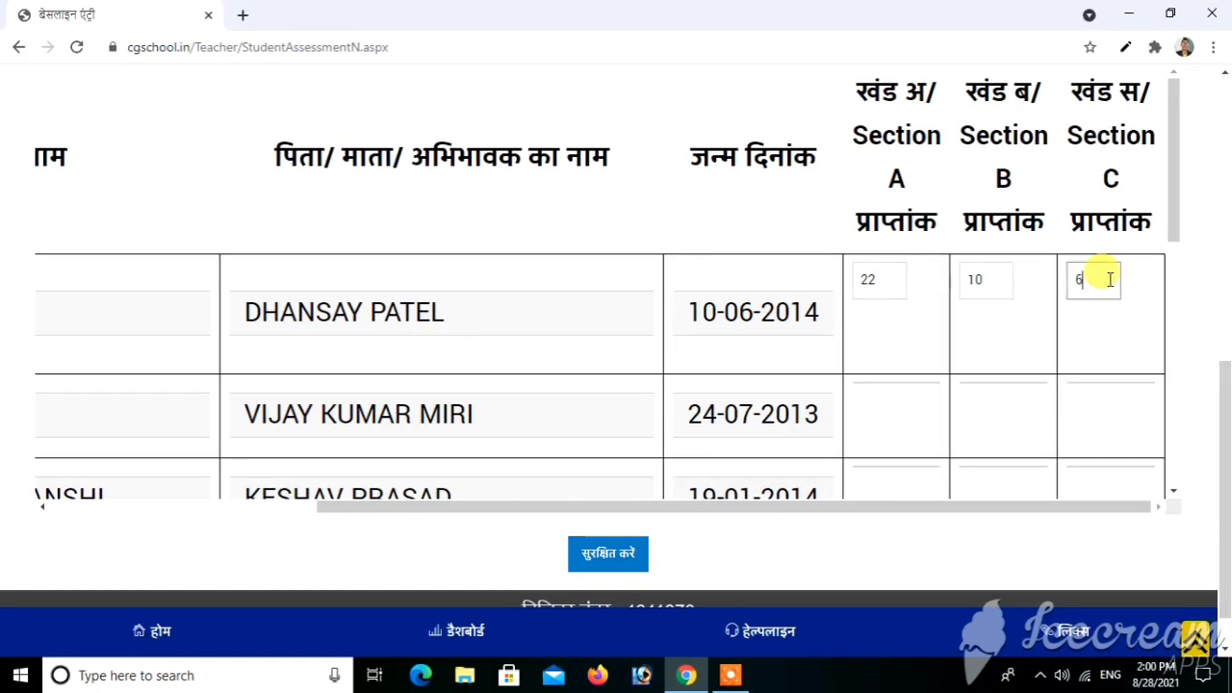
pyautogui.click(1155, 318)
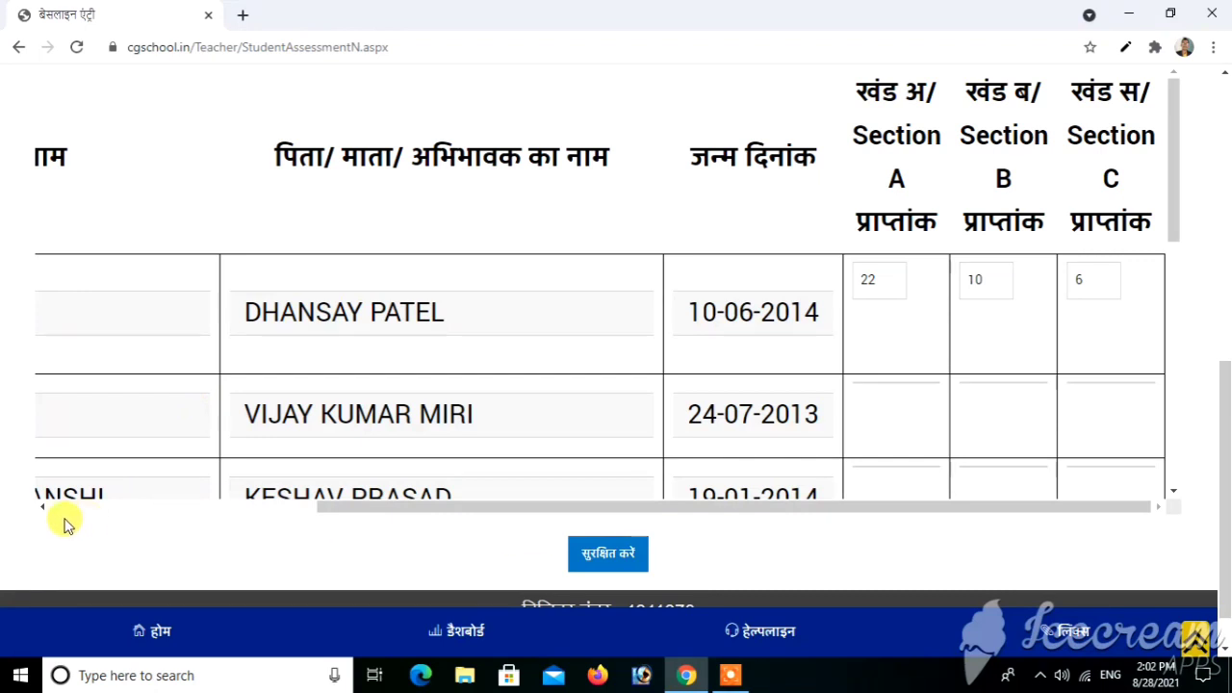
pyautogui.click(94, 506)
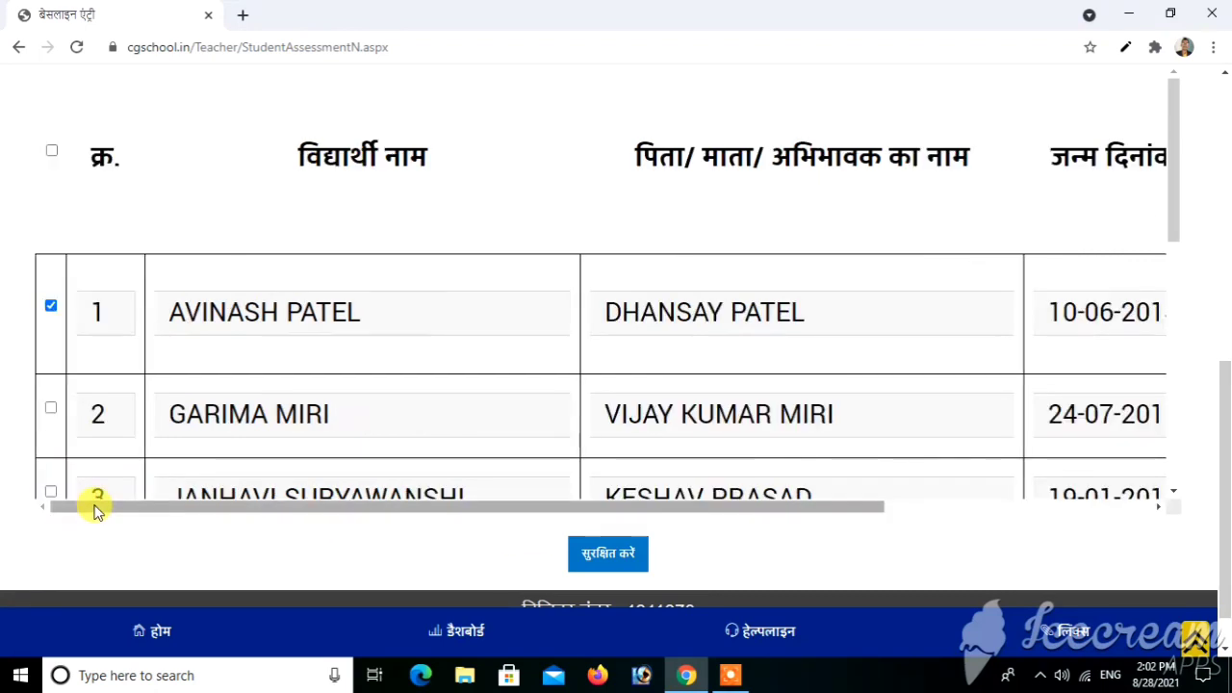